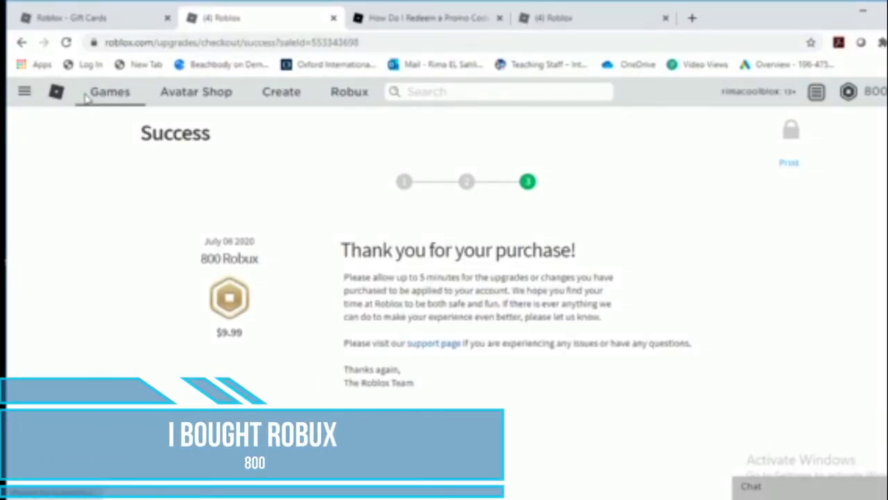
Step: Leave the 800 Robux purchase confirmation for the home page, then open the avatar catalog
{"action": "left_click", "coordinate": [59, 95]}
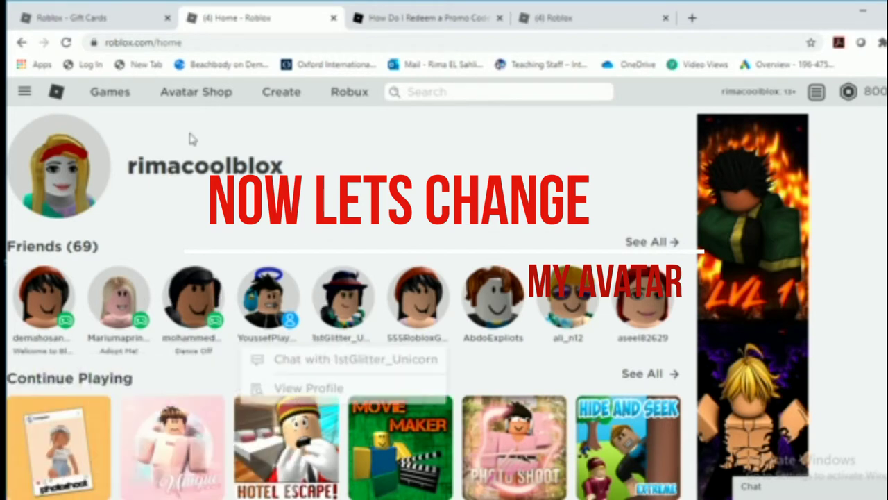
{"action": "left_click", "coordinate": [285, 97]}
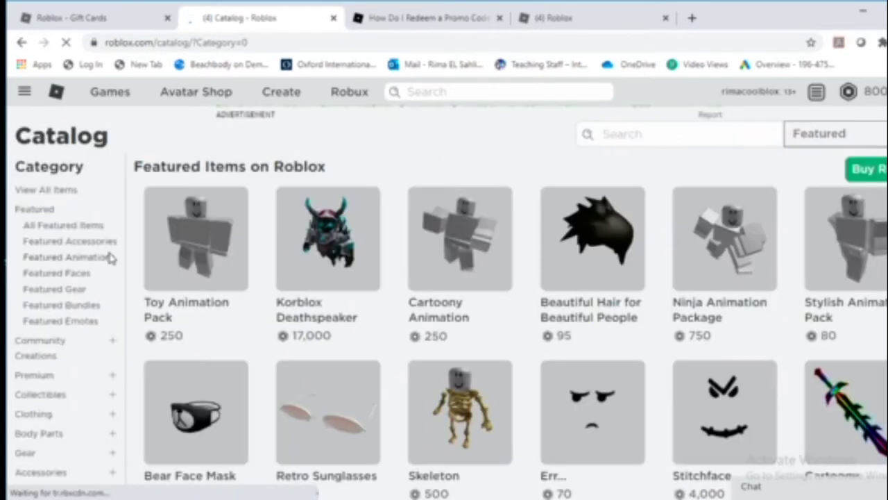
Step: Filter the catalog to Featured Faces and browse results like Smiling Girl (50) and Anime Surprise (70)
{"action": "left_click", "coordinate": [80, 275]}
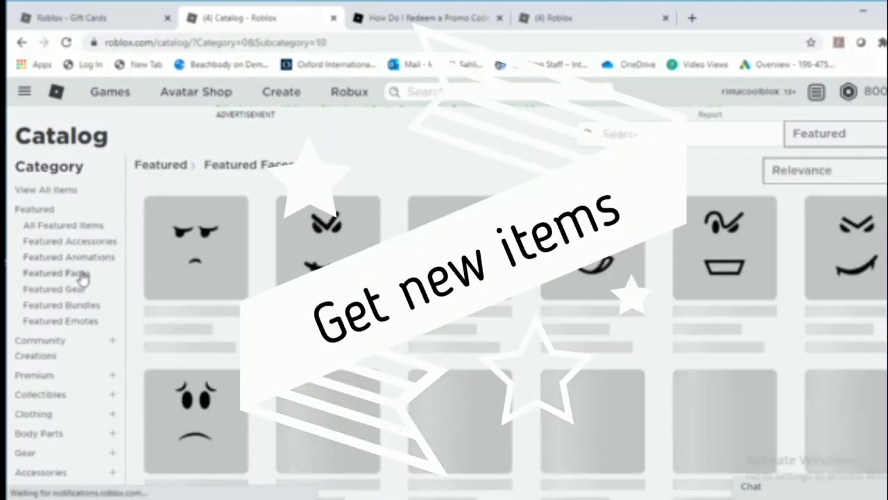
{"action": "scroll", "coordinate": [616, 239], "scroll_direction": "down", "scroll_amount": 1}
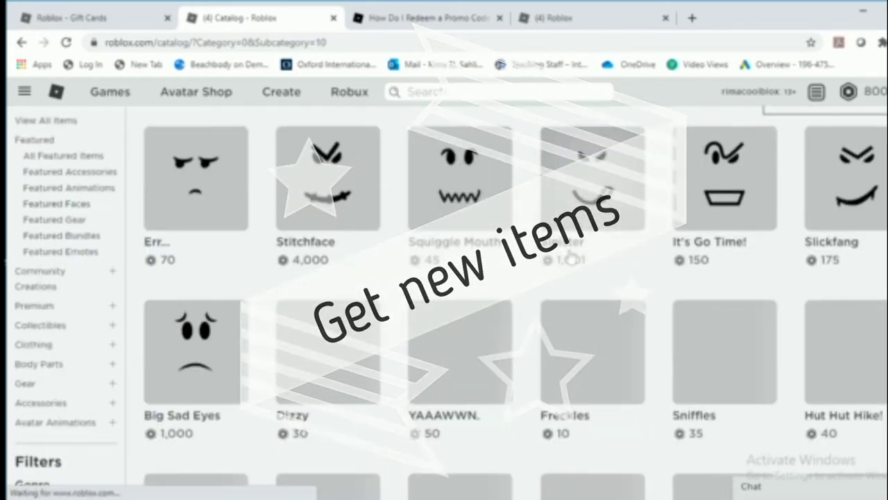
{"action": "scroll", "coordinate": [618, 240], "scroll_direction": "down", "scroll_amount": 1}
{"action": "scroll", "coordinate": [622, 241], "scroll_direction": "down", "scroll_amount": 1}
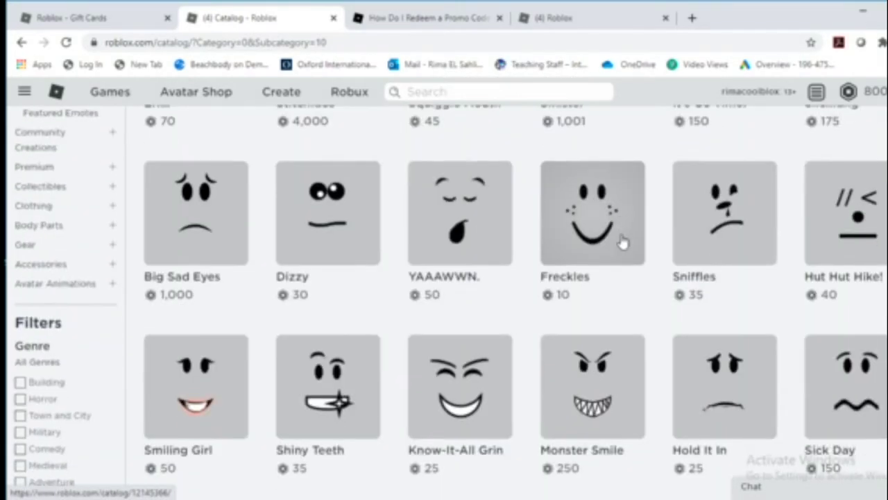
{"action": "scroll", "coordinate": [623, 240], "scroll_direction": "down", "scroll_amount": 1}
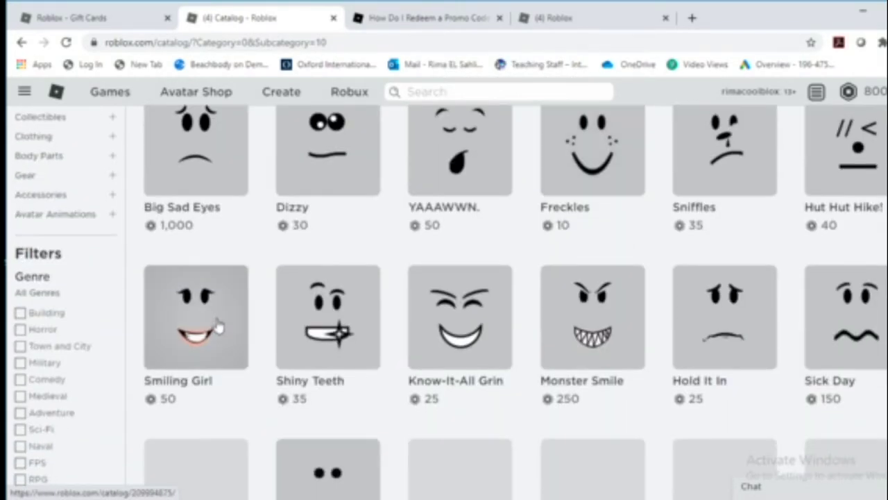
{"action": "scroll", "coordinate": [217, 326], "scroll_direction": "down", "scroll_amount": 1}
{"action": "scroll", "coordinate": [215, 260], "scroll_direction": "down", "scroll_amount": 1}
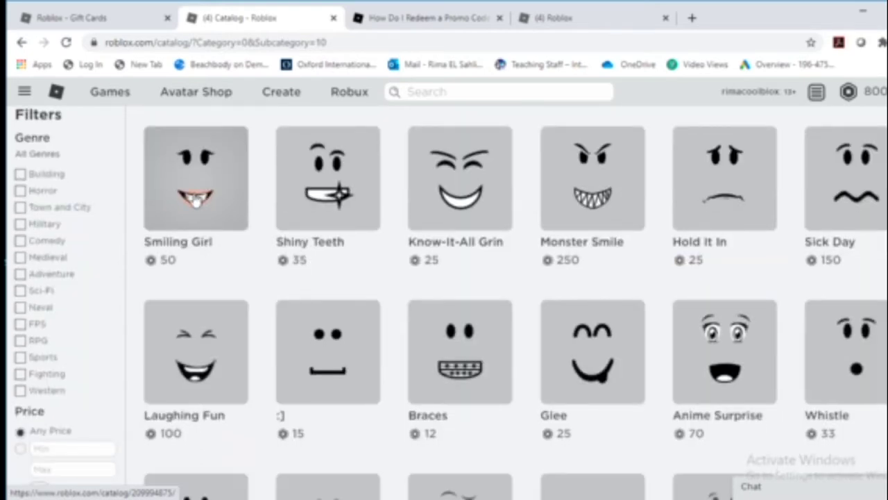
{"action": "scroll", "coordinate": [720, 292], "scroll_direction": "down", "scroll_amount": 1}
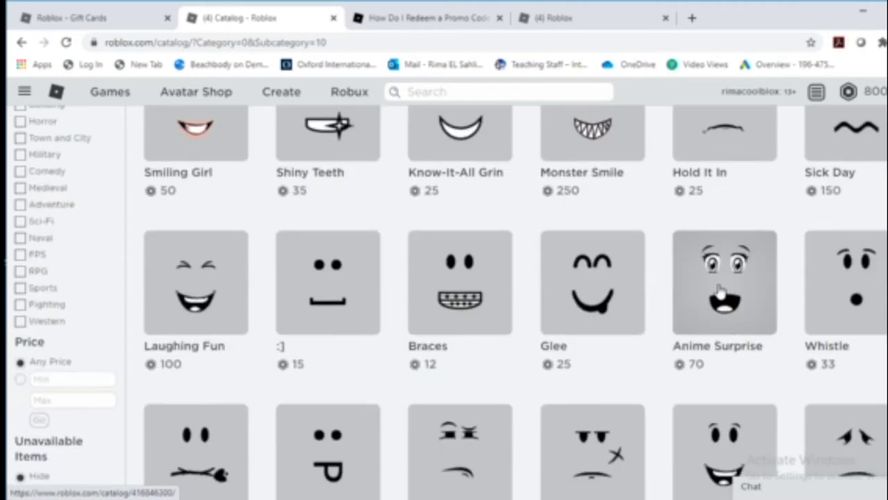
{"action": "scroll", "coordinate": [727, 290], "scroll_direction": "down", "scroll_amount": 1}
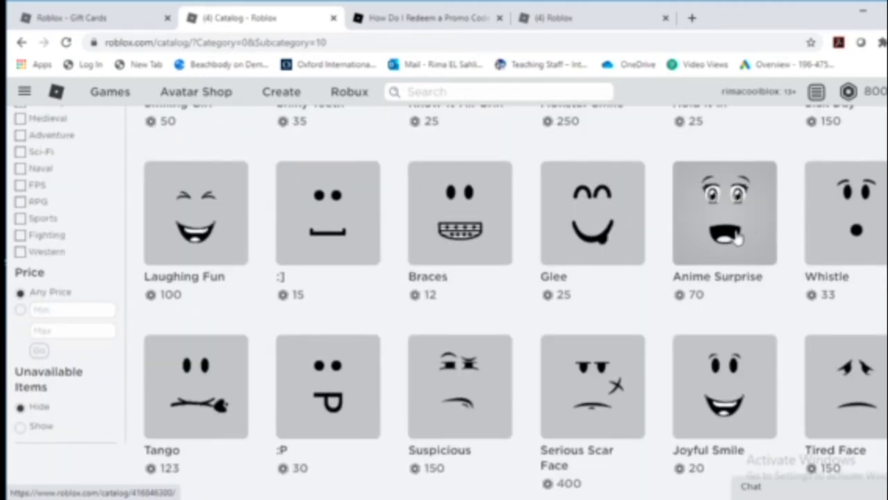
{"action": "scroll", "coordinate": [723, 221], "scroll_direction": "down", "scroll_amount": 1}
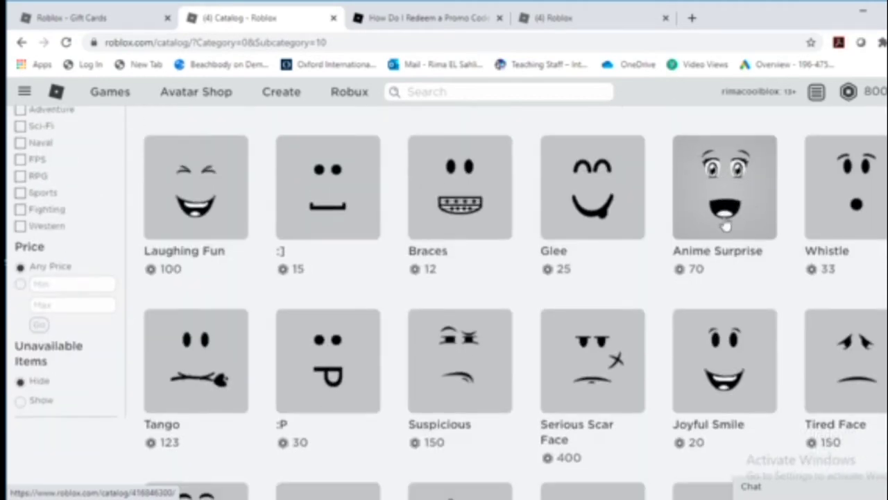
{"action": "scroll", "coordinate": [725, 220], "scroll_direction": "down", "scroll_amount": 1}
{"action": "scroll", "coordinate": [726, 221], "scroll_direction": "down", "scroll_amount": 1}
{"action": "scroll", "coordinate": [728, 222], "scroll_direction": "down", "scroll_amount": 1}
{"action": "scroll", "coordinate": [727, 222], "scroll_direction": "down", "scroll_amount": 1}
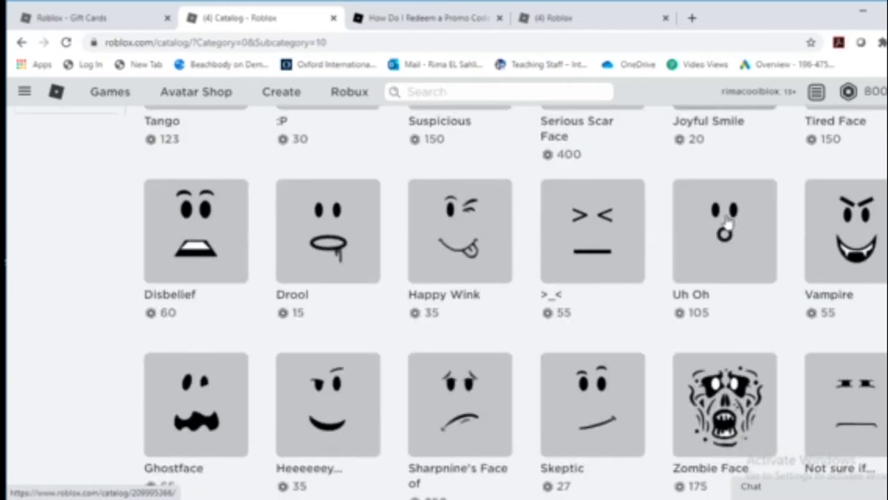
{"action": "scroll", "coordinate": [728, 222], "scroll_direction": "down", "scroll_amount": 1}
{"action": "scroll", "coordinate": [729, 222], "scroll_direction": "down", "scroll_amount": 1}
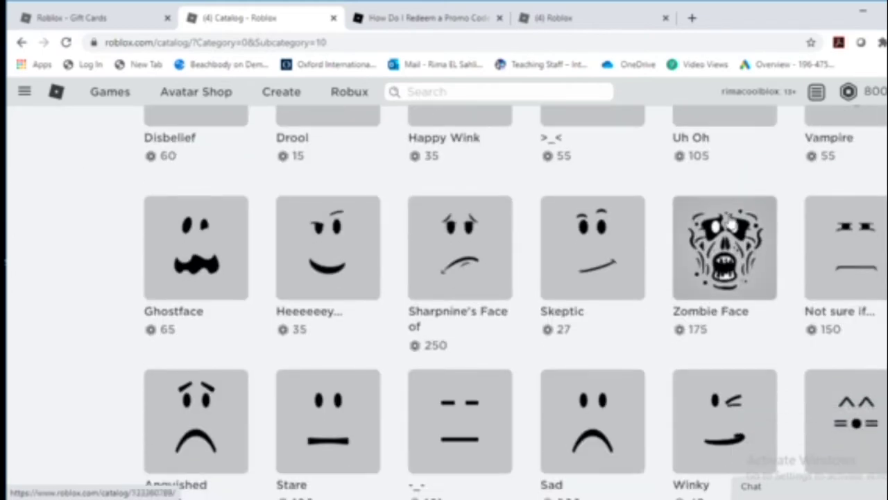
{"action": "scroll", "coordinate": [730, 220], "scroll_direction": "down", "scroll_amount": 2}
{"action": "scroll", "coordinate": [730, 221], "scroll_direction": "down", "scroll_amount": 1}
{"action": "scroll", "coordinate": [730, 219], "scroll_direction": "down", "scroll_amount": 1}
{"action": "scroll", "coordinate": [731, 219], "scroll_direction": "down", "scroll_amount": 1}
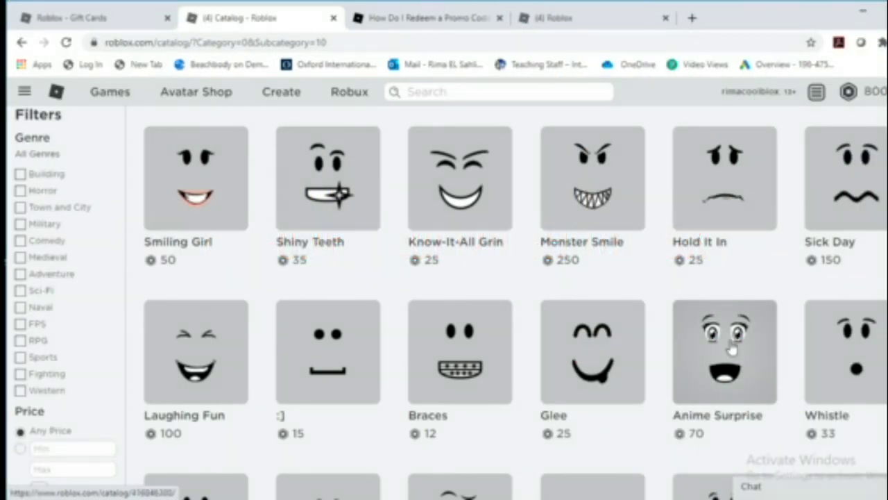
Step: Buy the Smiling Girl face for 50 Robux, leaving 750, and enter 'hair' in the catalog search
{"action": "left_click", "coordinate": [208, 182]}
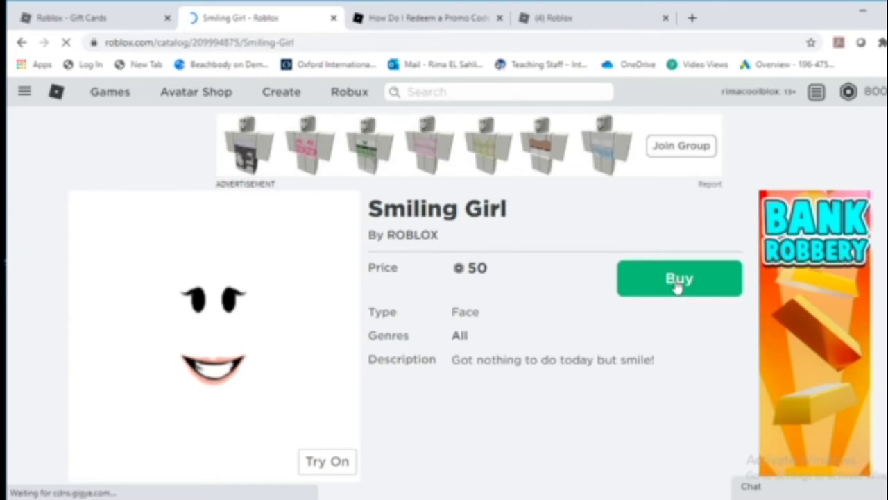
{"action": "left_click", "coordinate": [678, 285]}
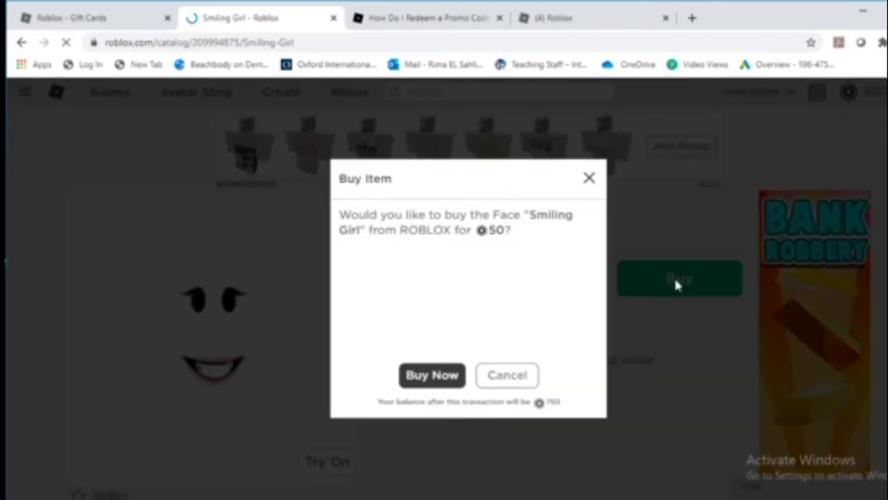
{"action": "left_click", "coordinate": [440, 379]}
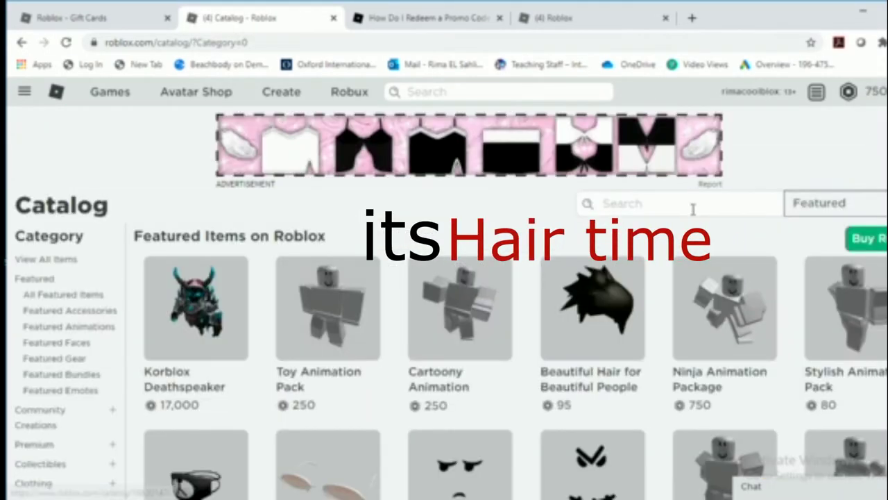
{"action": "left_click", "coordinate": [693, 206]}
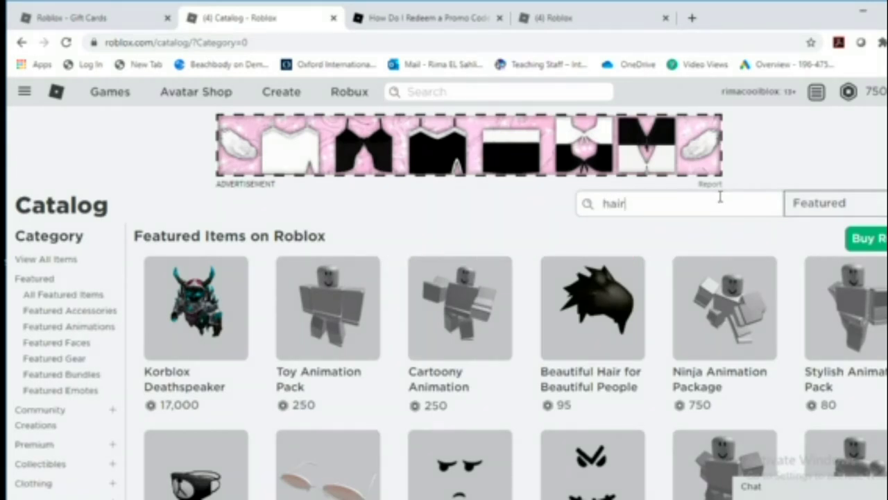
Step: Run the 'hair' catalog search and scroll through the hair results
{"action": "key", "text": "Return"}
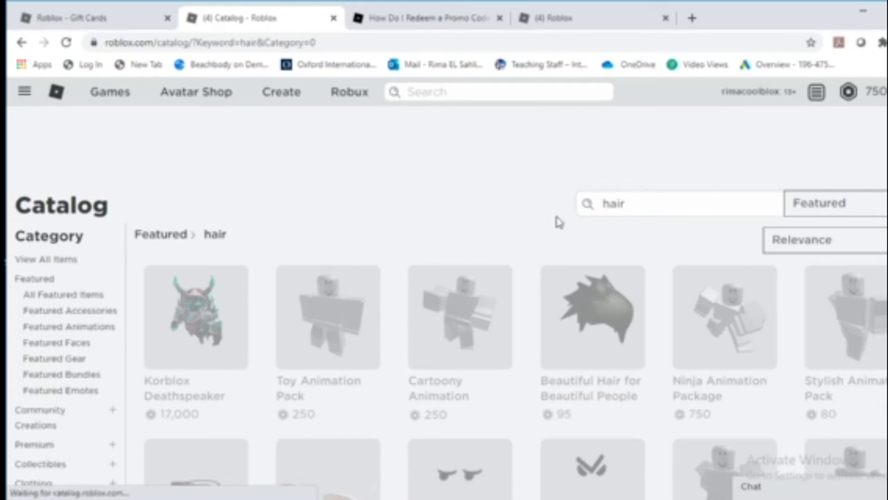
{"action": "scroll", "coordinate": [573, 218], "scroll_direction": "down", "scroll_amount": 1}
{"action": "scroll", "coordinate": [603, 238], "scroll_direction": "down", "scroll_amount": 1}
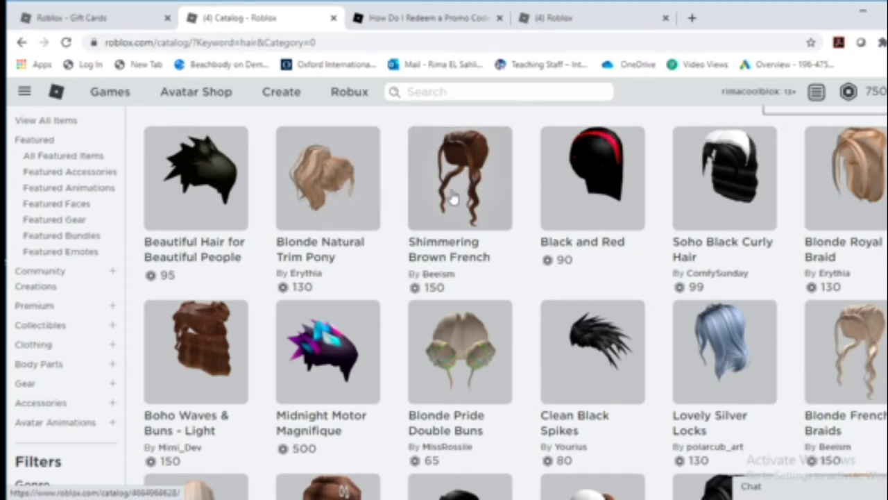
{"action": "scroll", "coordinate": [519, 276], "scroll_direction": "up", "scroll_amount": 1}
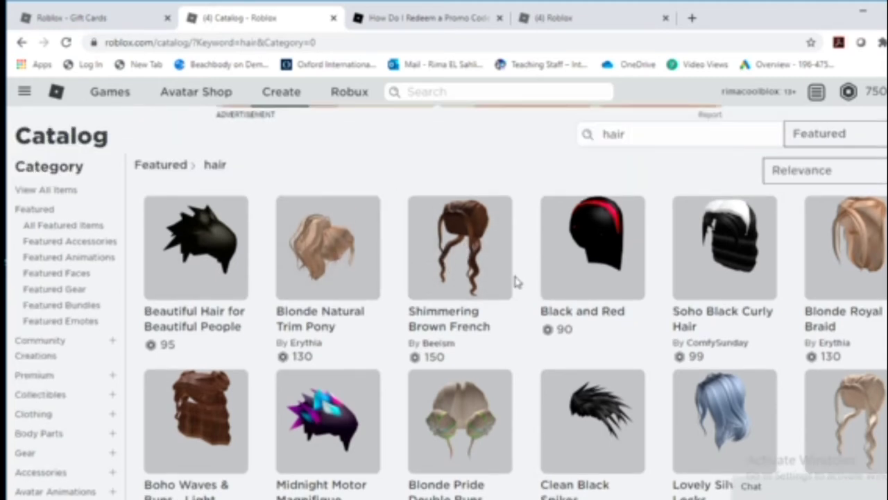
Step: Compare Shimmering Brown French Braids and Braids, Bangs & a Bandanna, then open Platinum Space Bun Braid
{"action": "left_click", "coordinate": [474, 269]}
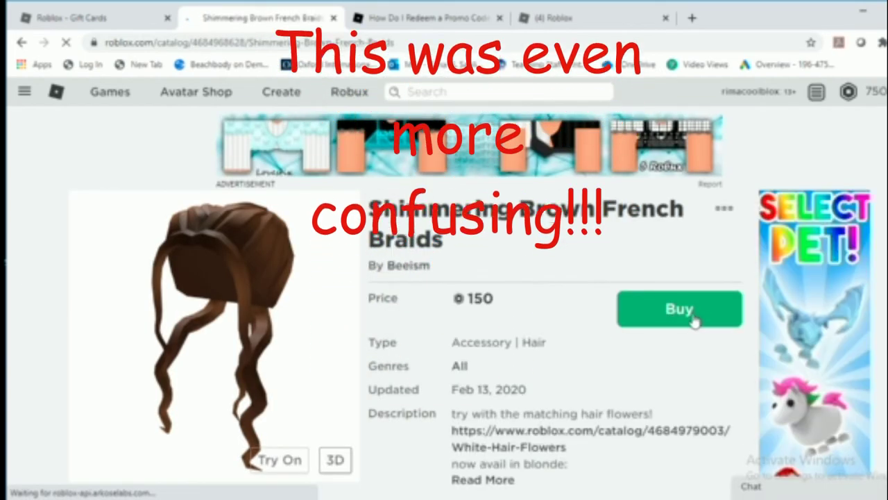
{"action": "left_click", "coordinate": [22, 45]}
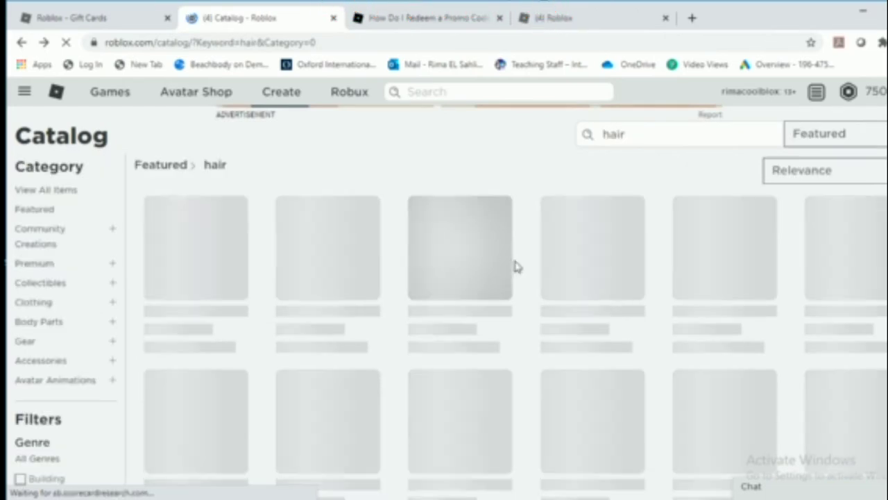
{"action": "left_click", "coordinate": [510, 266]}
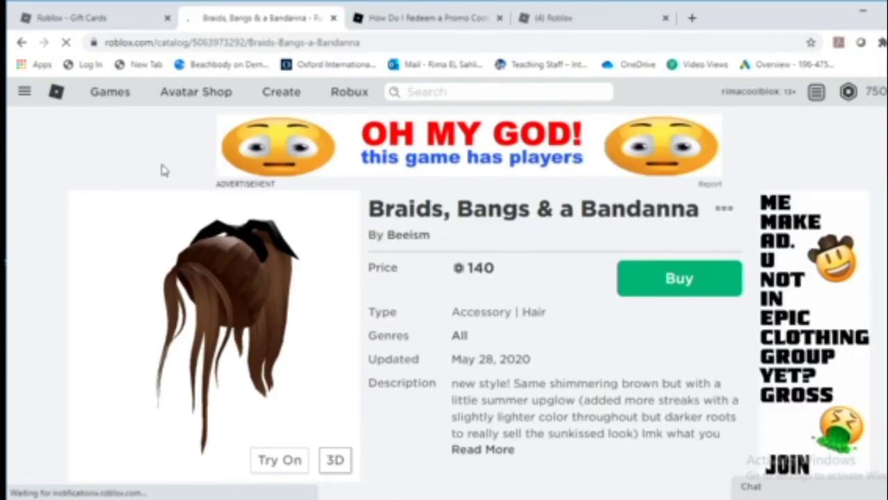
{"action": "left_click", "coordinate": [21, 45]}
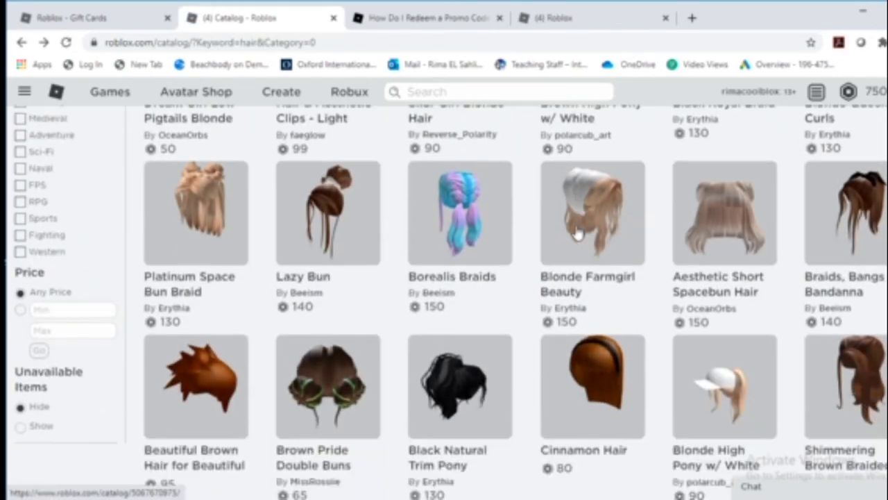
{"action": "scroll", "coordinate": [576, 234], "scroll_direction": "down", "scroll_amount": 1}
{"action": "left_click", "coordinate": [189, 182]}
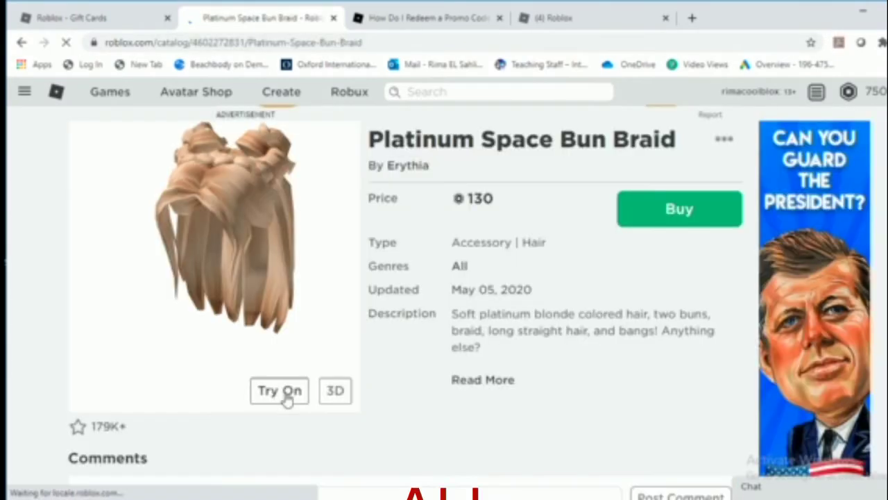
Step: Try the Platinum Space Bun Braid hair on the avatar preview, then take it off again
{"action": "left_click", "coordinate": [286, 390]}
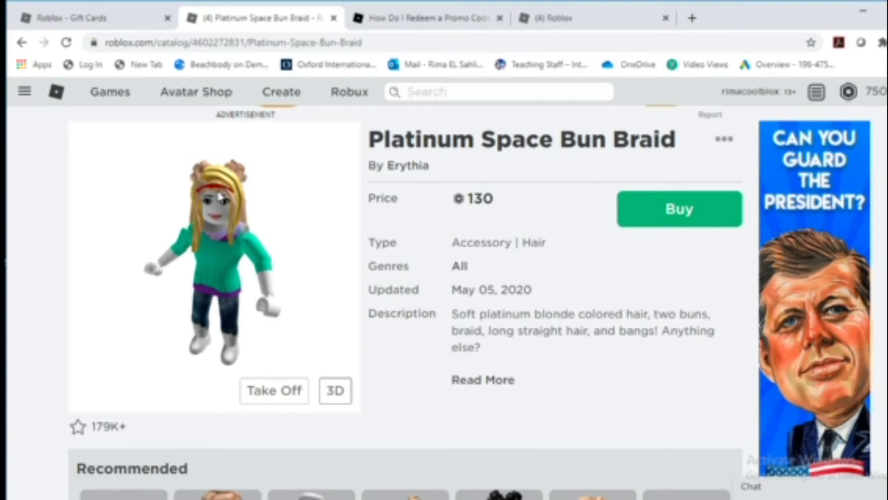
{"action": "left_click", "coordinate": [281, 388]}
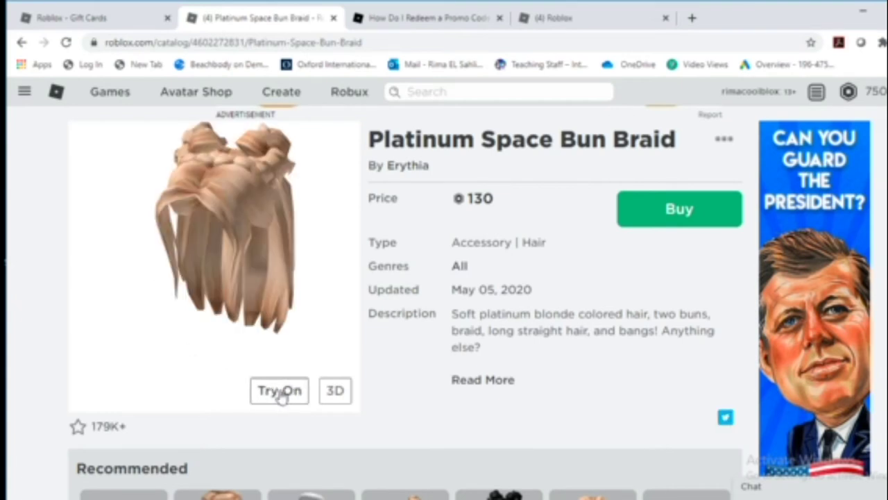
Step: Purchase the Platinum Space Bun Braid hair for 130 Robux, confirming with Buy Now
{"action": "left_click", "coordinate": [697, 220]}
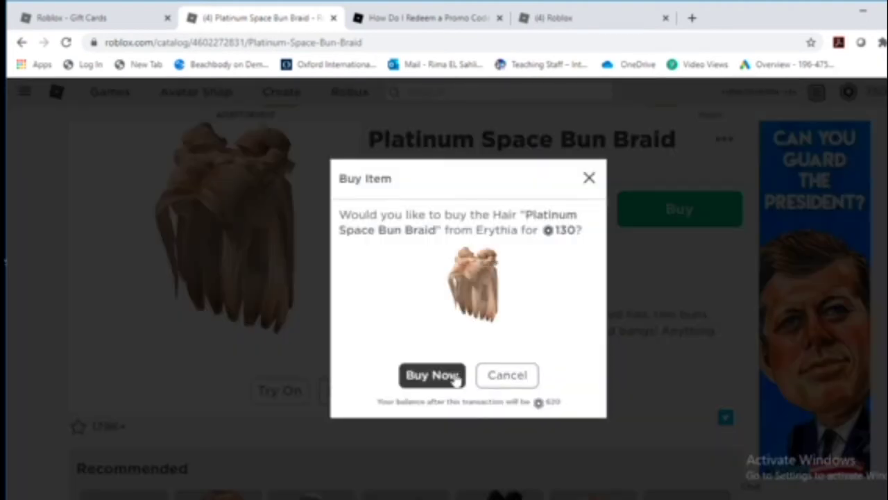
{"action": "left_click", "coordinate": [451, 384]}
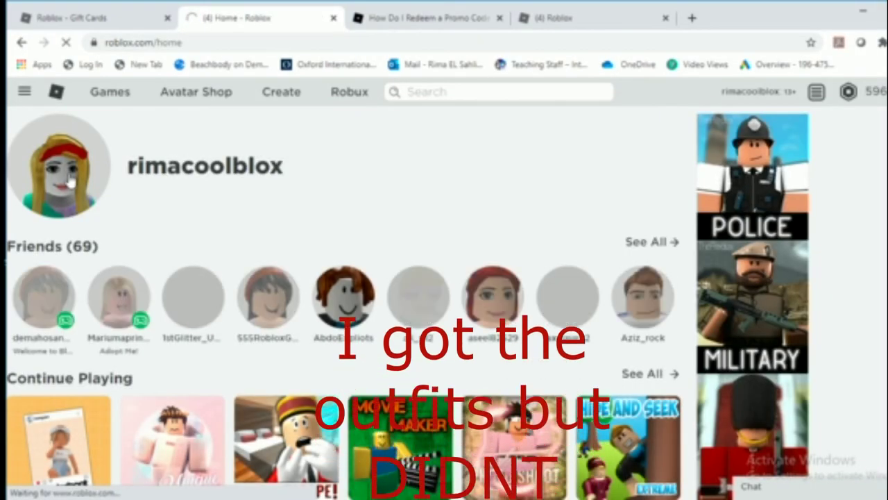
Step: Go from the profile page through the navigation menu to the Avatar Editor
{"action": "left_click", "coordinate": [70, 181]}
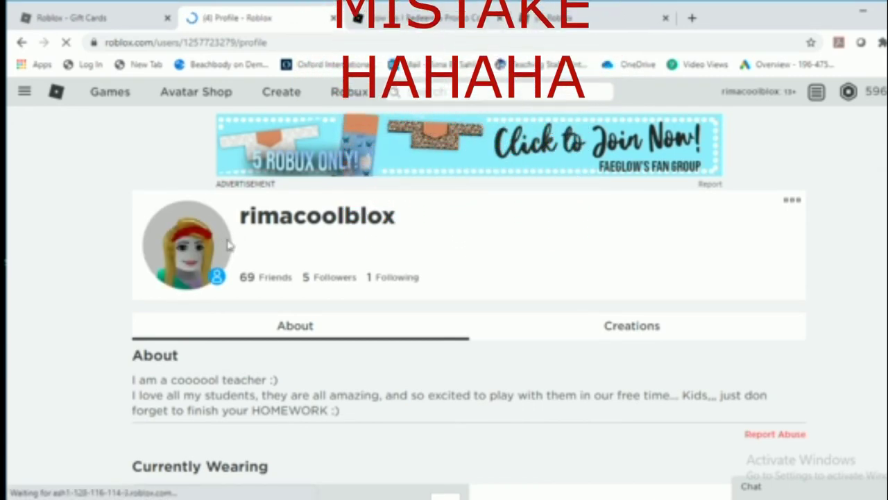
{"action": "left_click", "coordinate": [25, 91]}
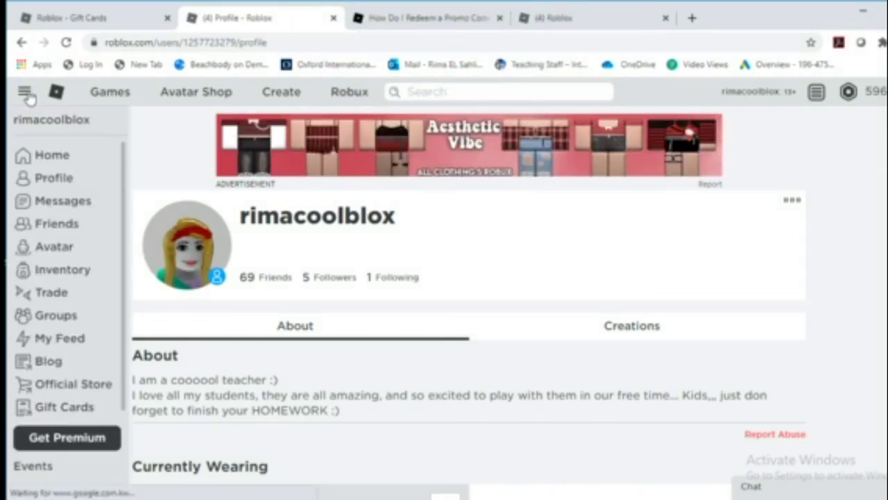
{"action": "left_click", "coordinate": [59, 247]}
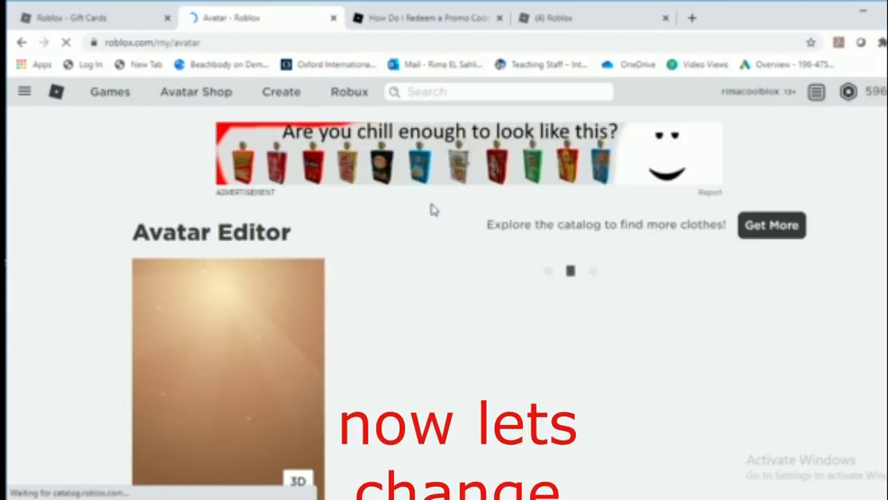
Step: Pick a tan skin tone, then check Scale: 100% height, width and head, 30% proportions
{"action": "scroll", "coordinate": [432, 206], "scroll_direction": "down", "scroll_amount": 1}
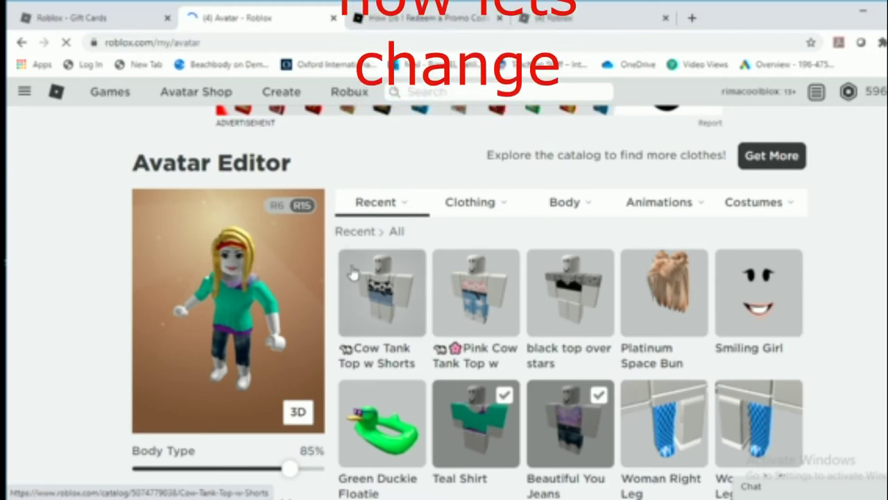
{"action": "scroll", "coordinate": [354, 269], "scroll_direction": "down", "scroll_amount": 1}
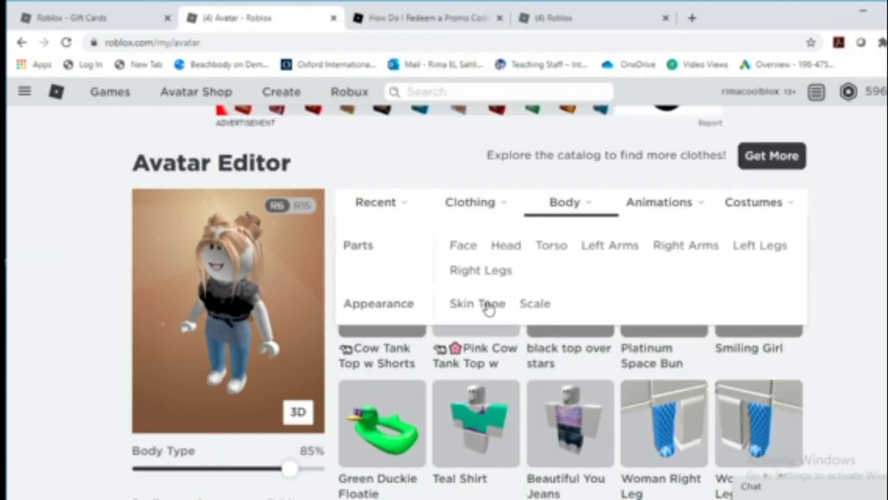
{"action": "left_click", "coordinate": [479, 303]}
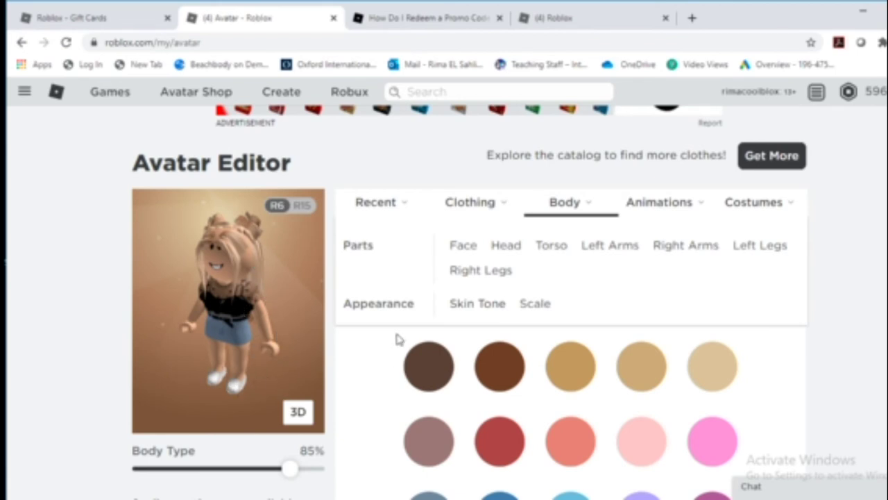
{"action": "left_click", "coordinate": [535, 304]}
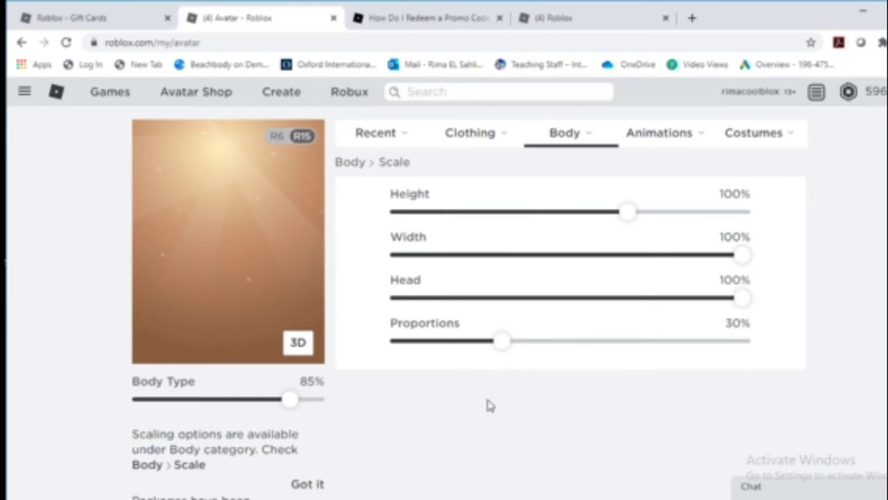
{"action": "scroll", "coordinate": [291, 303], "scroll_direction": "up", "scroll_amount": 1}
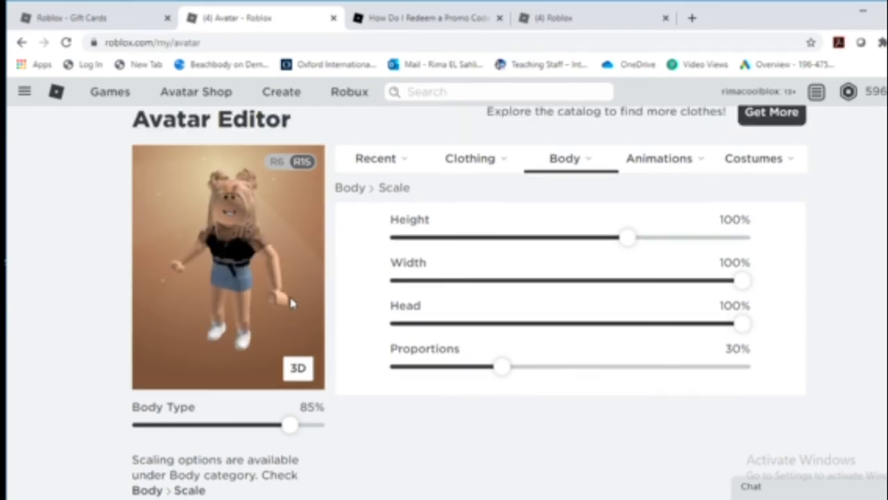
{"action": "scroll", "coordinate": [292, 304], "scroll_direction": "up", "scroll_amount": 1}
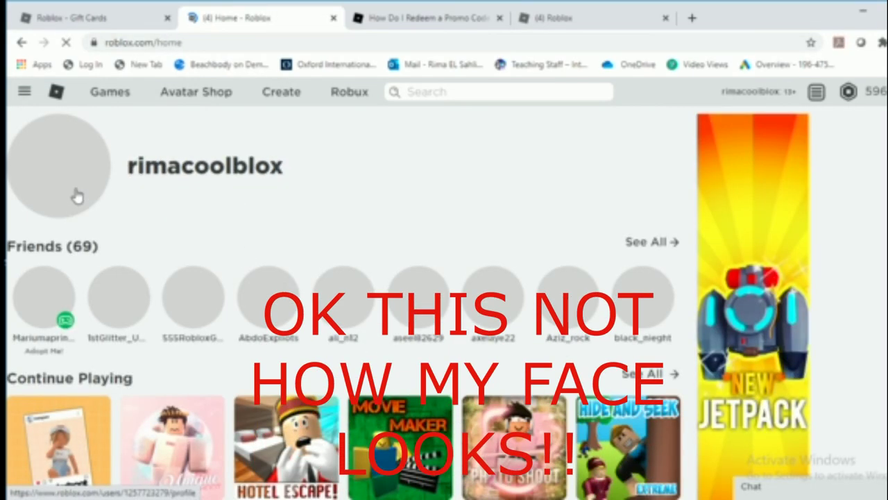
Step: Reopen the Avatar Editor from the home page through the navigation menu
{"action": "mouse_move", "coordinate": [268, 333]}
{"action": "scroll", "coordinate": [264, 283], "scroll_direction": "down", "scroll_amount": 1}
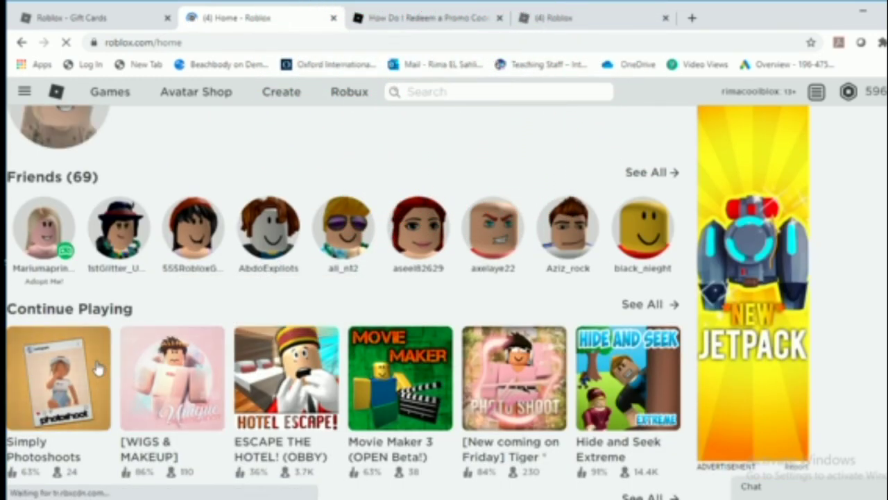
{"action": "scroll", "coordinate": [82, 230], "scroll_direction": "up", "scroll_amount": 1}
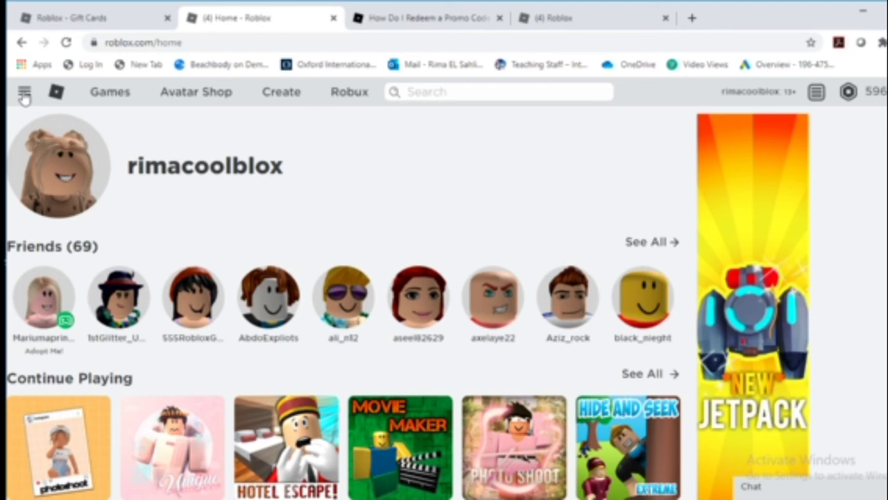
{"action": "left_click", "coordinate": [24, 95]}
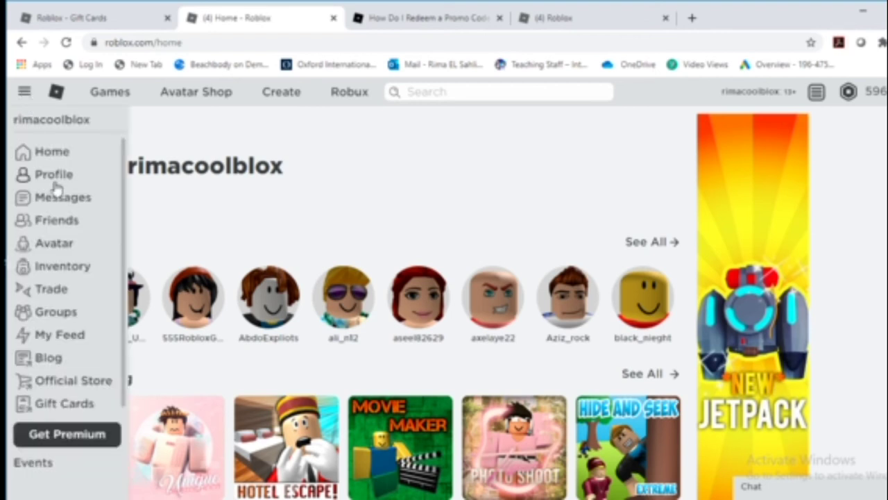
{"action": "left_click", "coordinate": [60, 245]}
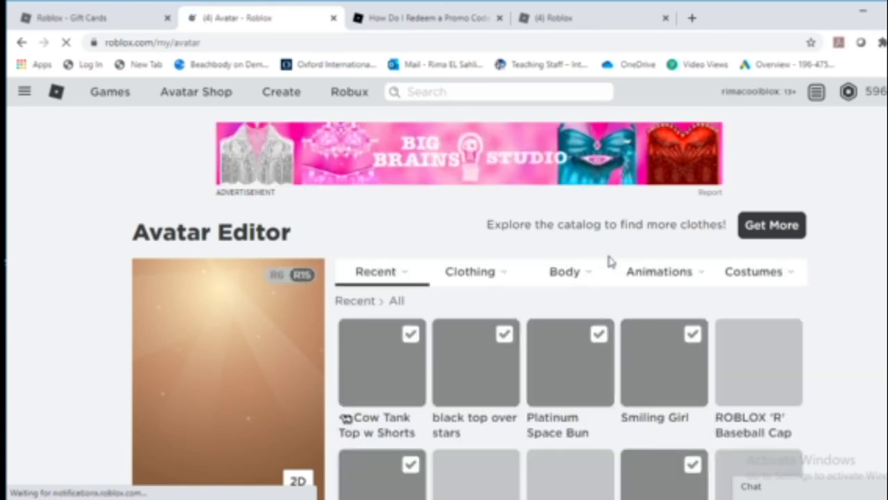
Step: Try the Dark Magical Fairy Pigtails and the Roundy head on the avatar from Recent
{"action": "scroll", "coordinate": [722, 336], "scroll_direction": "down", "scroll_amount": 4}
{"action": "scroll", "coordinate": [722, 336], "scroll_direction": "down", "scroll_amount": 2}
{"action": "scroll", "coordinate": [719, 334], "scroll_direction": "down", "scroll_amount": 2}
{"action": "scroll", "coordinate": [718, 333], "scroll_direction": "up", "scroll_amount": 8}
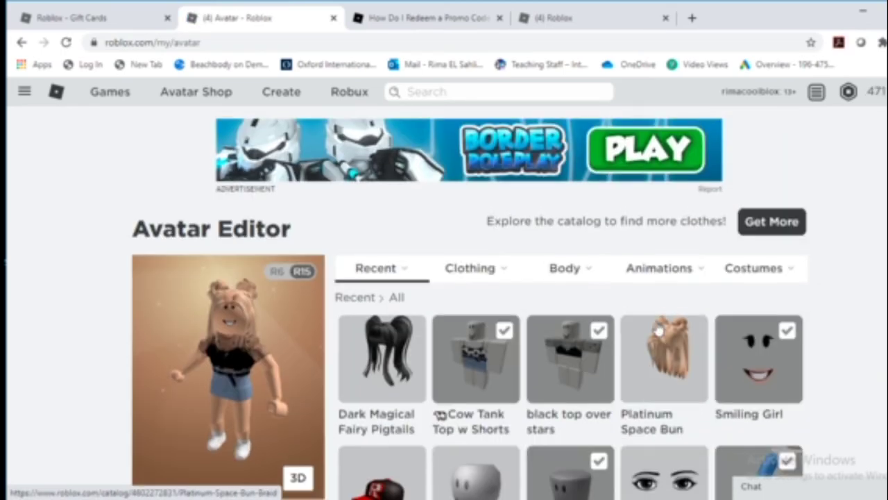
{"action": "left_click", "coordinate": [389, 340]}
{"action": "scroll", "coordinate": [555, 340], "scroll_direction": "down", "scroll_amount": 4}
{"action": "scroll", "coordinate": [599, 323], "scroll_direction": "up", "scroll_amount": 4}
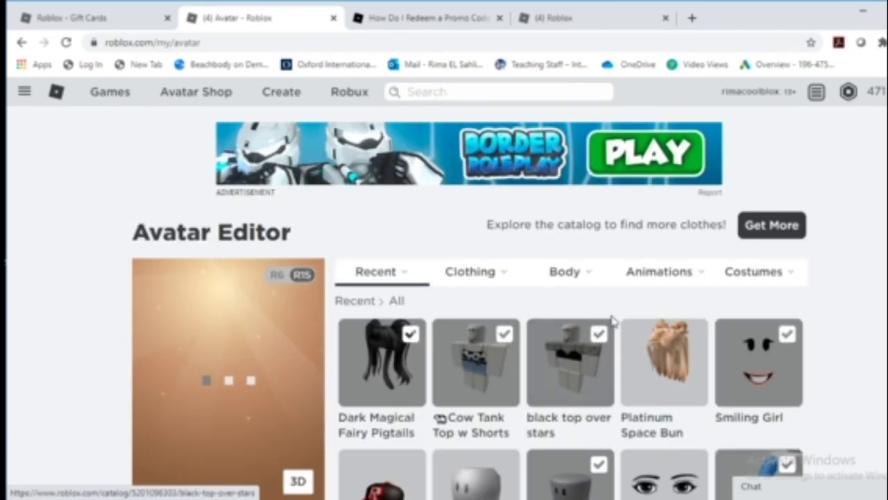
{"action": "scroll", "coordinate": [604, 345], "scroll_direction": "down", "scroll_amount": 1}
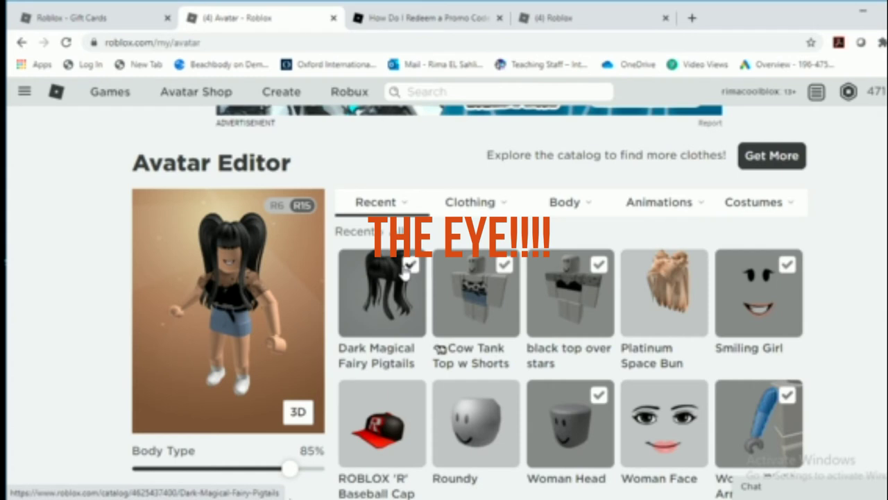
{"action": "scroll", "coordinate": [456, 312], "scroll_direction": "down", "scroll_amount": 1}
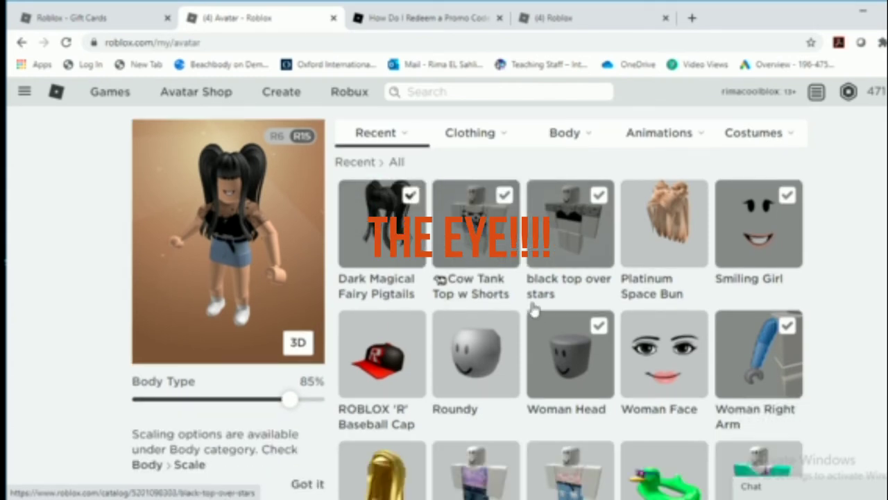
{"action": "left_click", "coordinate": [494, 355]}
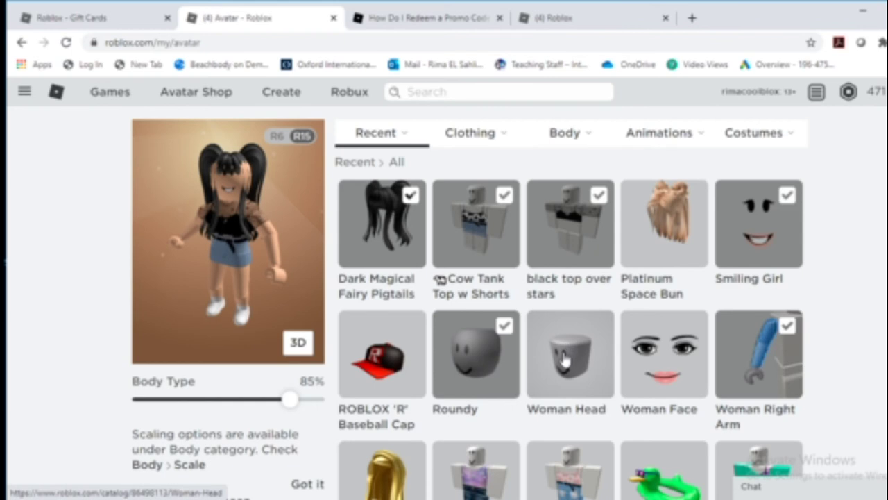
Step: Switch back to the Woman Head and swap the pigtails for Platinum Space Bun hair
{"action": "left_click", "coordinate": [565, 360]}
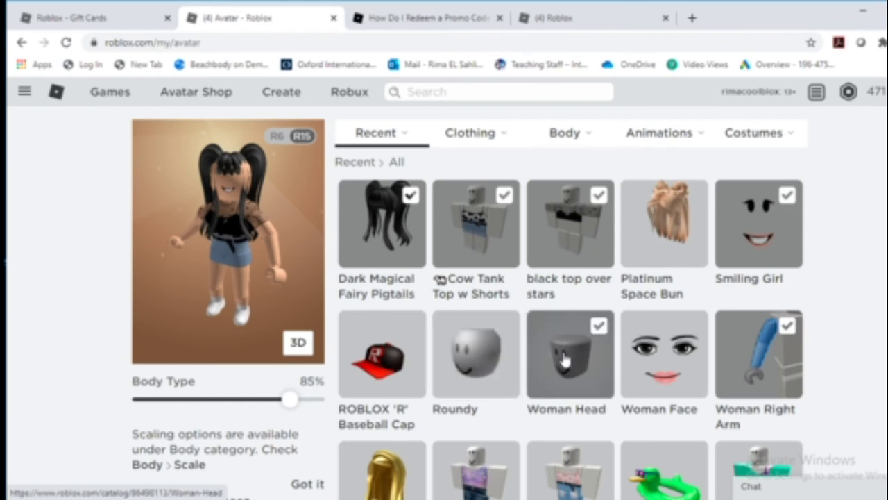
{"action": "left_click", "coordinate": [413, 200]}
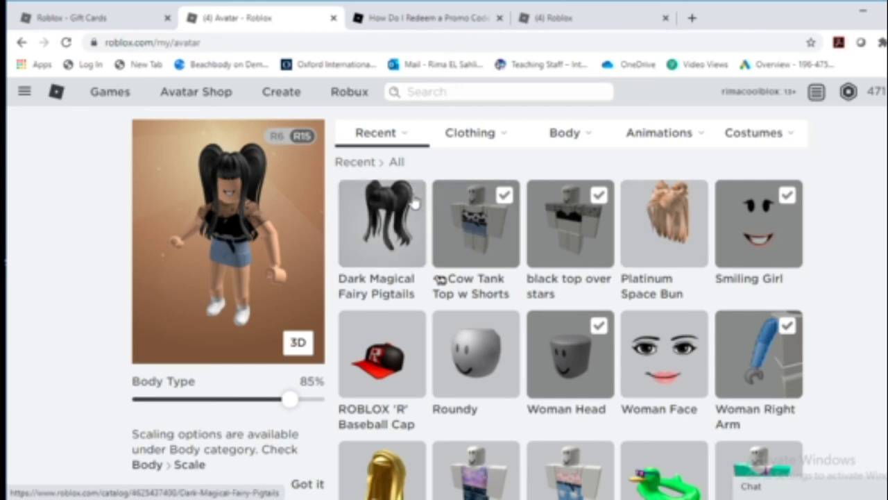
{"action": "left_click", "coordinate": [650, 221]}
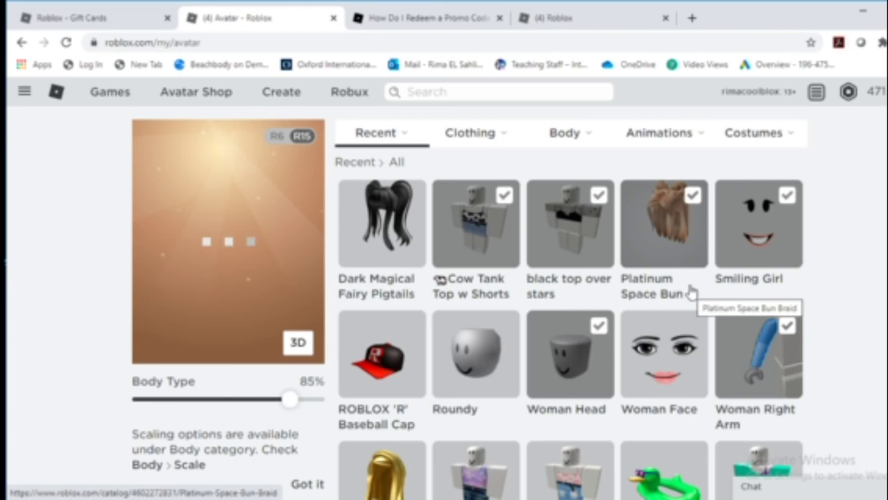
Step: Reload the Avatar Editor so the preview shows the blonde Platinum Space Bun hair and Smiling Girl face
{"action": "key", "text": "F5"}
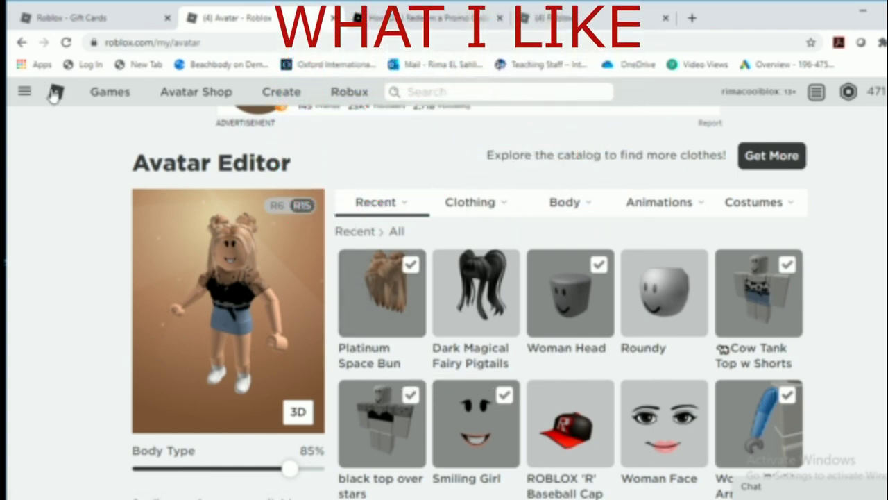
{"action": "scroll", "coordinate": [392, 216], "scroll_direction": "down", "scroll_amount": 1}
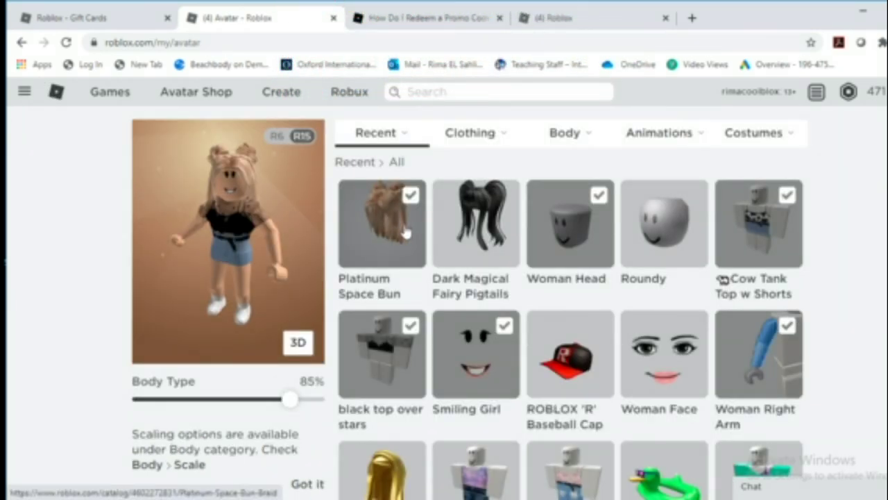